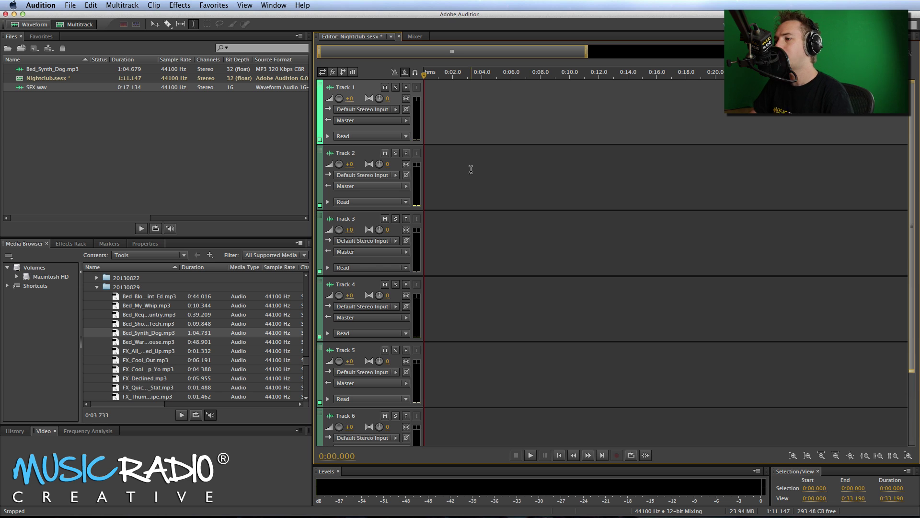
Place Bed_Synth_Dog.mp3 at the start of Track 1 and SFX.wav on Track 2 at about 2.5 seconds
left_click(64, 71)
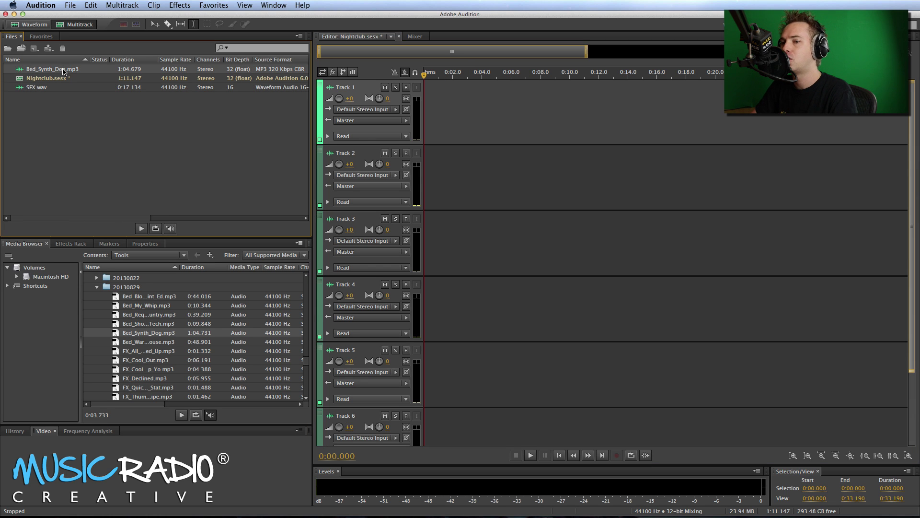
left_click_drag(50, 71, 422, 107)
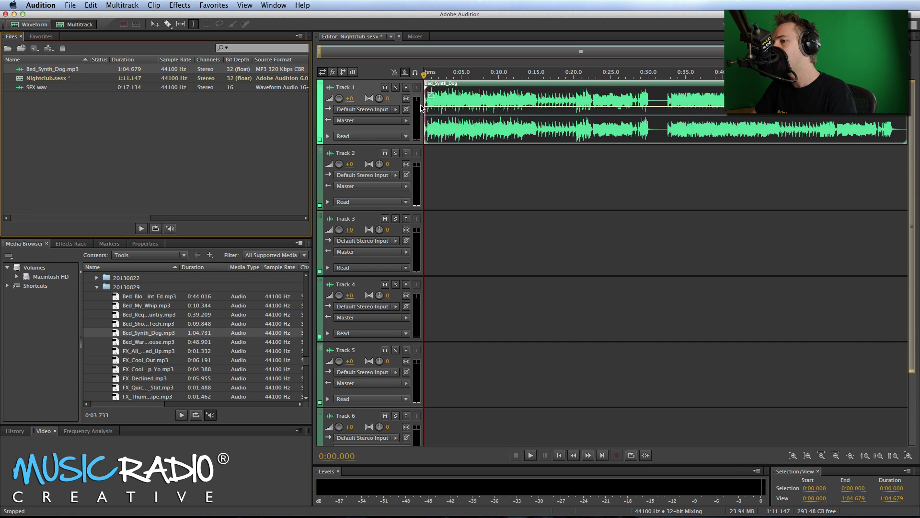
scroll(427, 73, "up", 3)
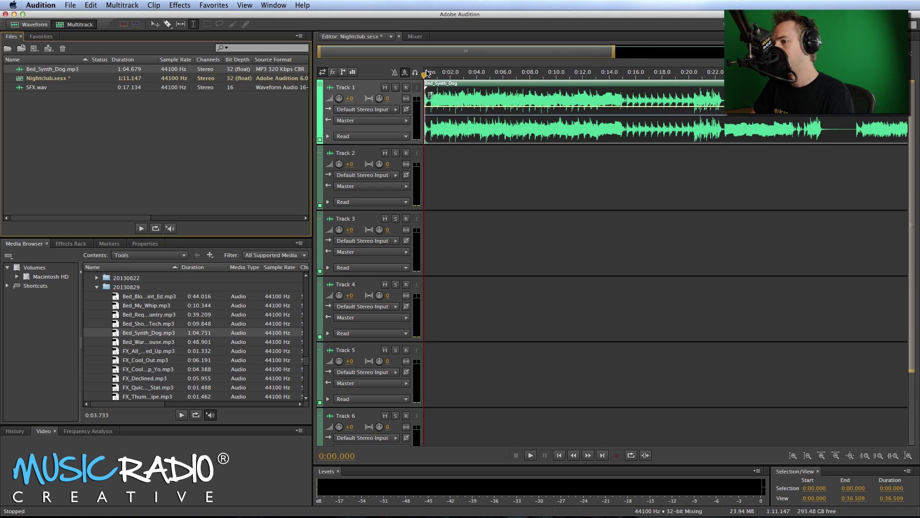
key("space")
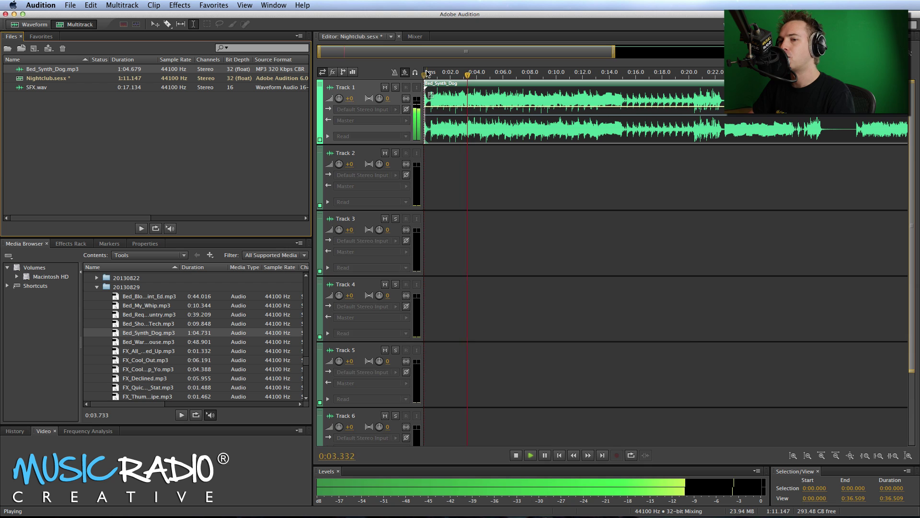
key("space")
left_click_drag(34, 90, 459, 193)
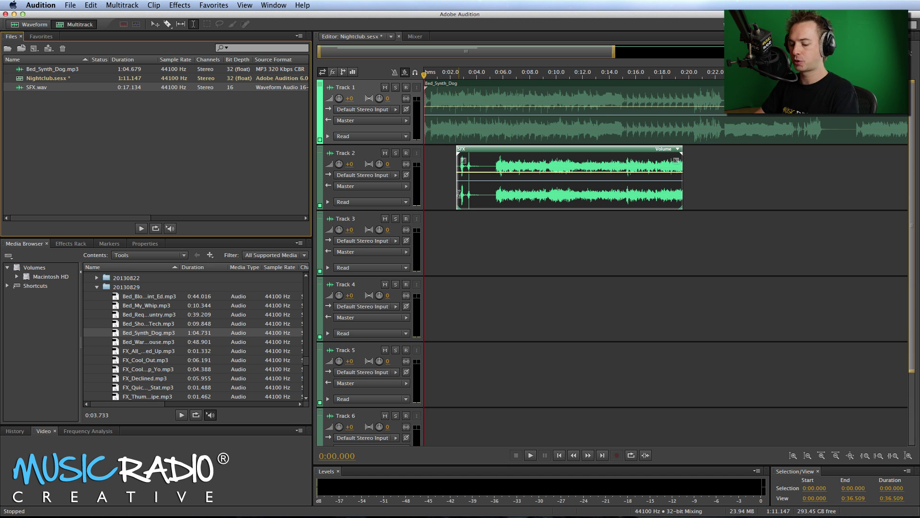
Switch to Safari to view the "dorm door opening.wav" and "Crowd Noise" pages on Freesound, and return to Adobe Audition
key("super+Tab")
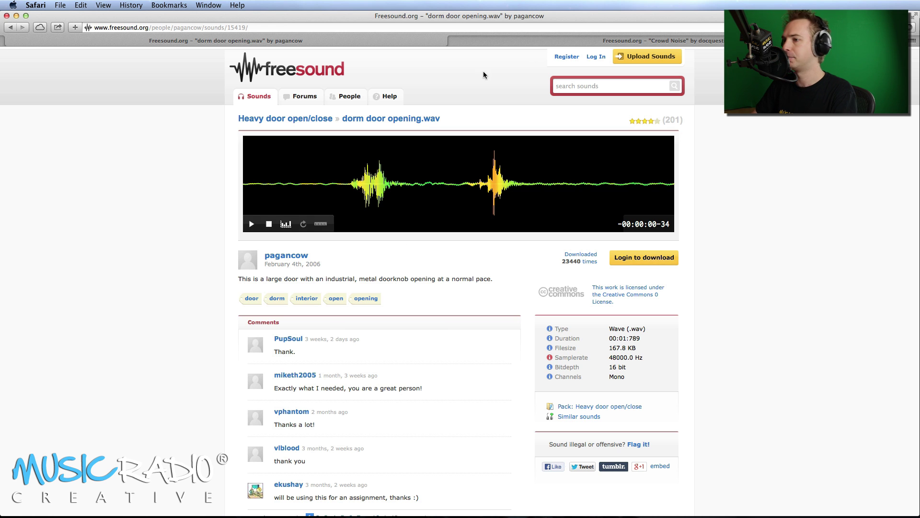
left_click(574, 41)
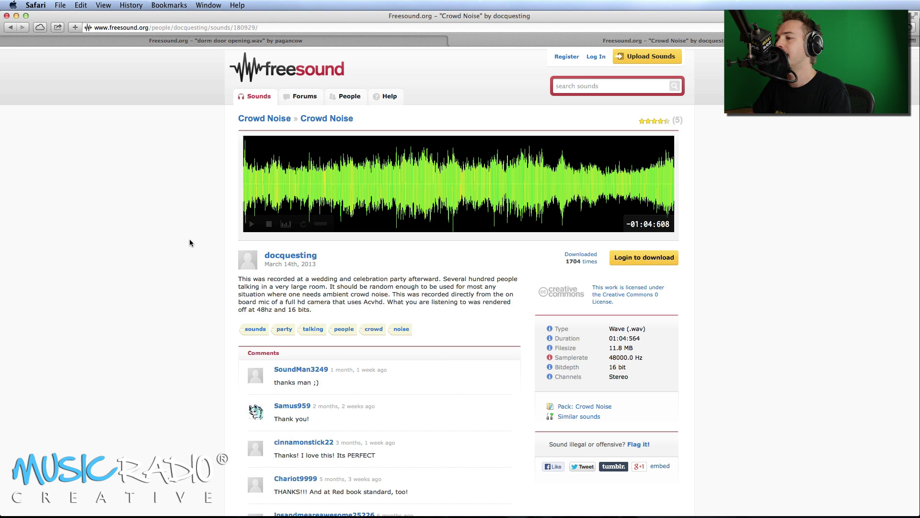
key("super+Tab")
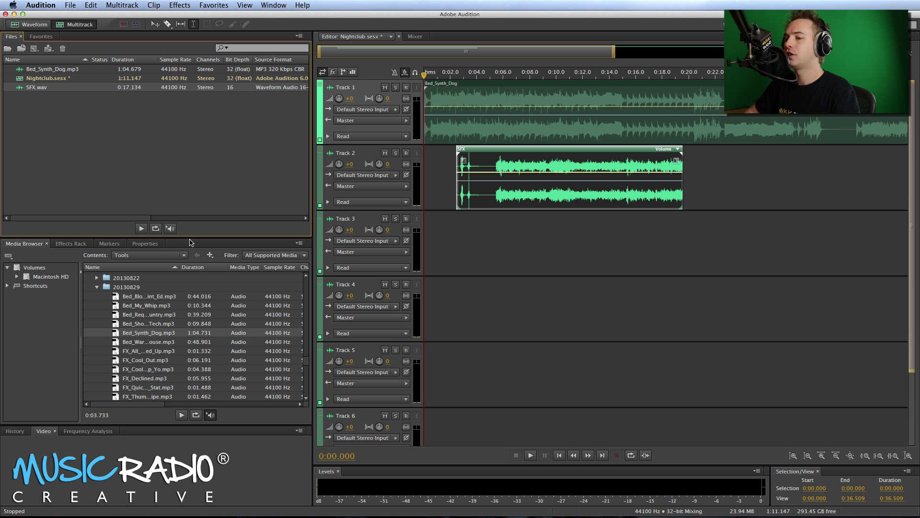
Split the SFX clip on Track 2 at about 4.88 seconds and move the crowd part to start at about 6.2 seconds
left_click(488, 193)
key("super+k")
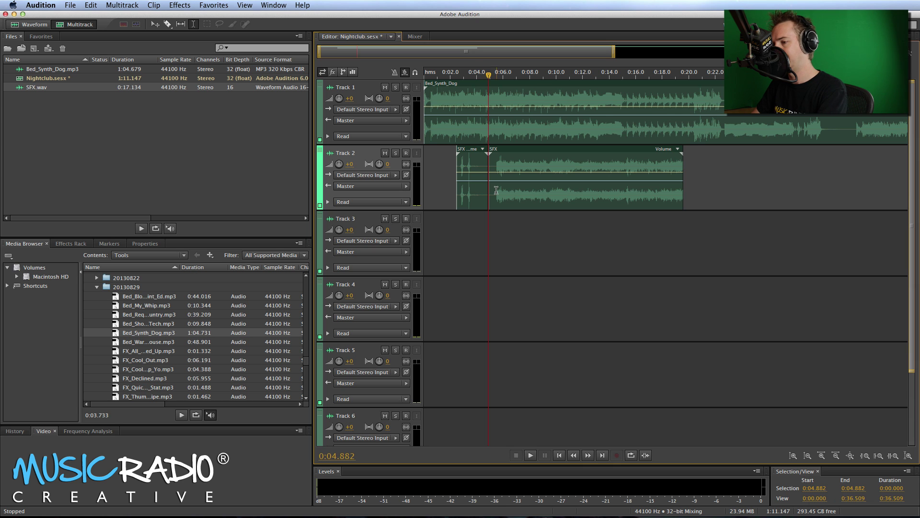
left_click_drag(503, 191, 521, 190)
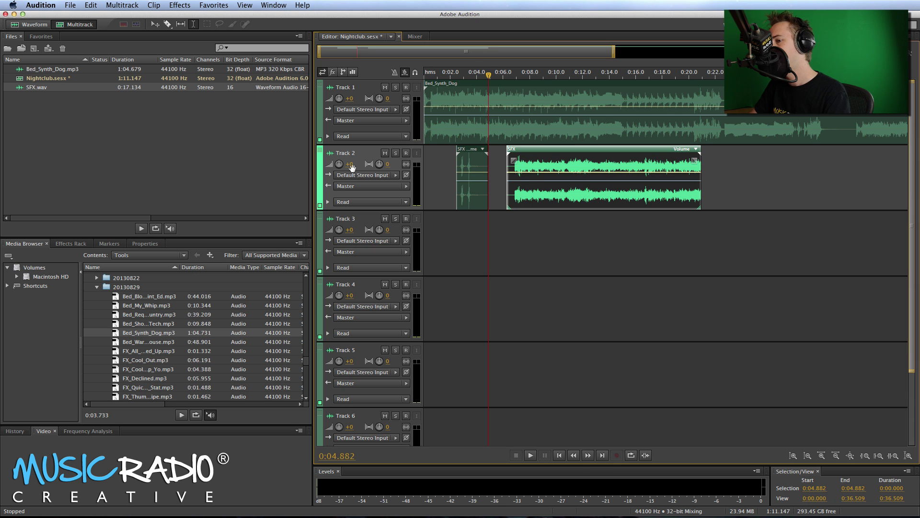
Solo Track 2 and play the beginnings of the door clip and the crowd clip
left_click(394, 153)
left_click(461, 219)
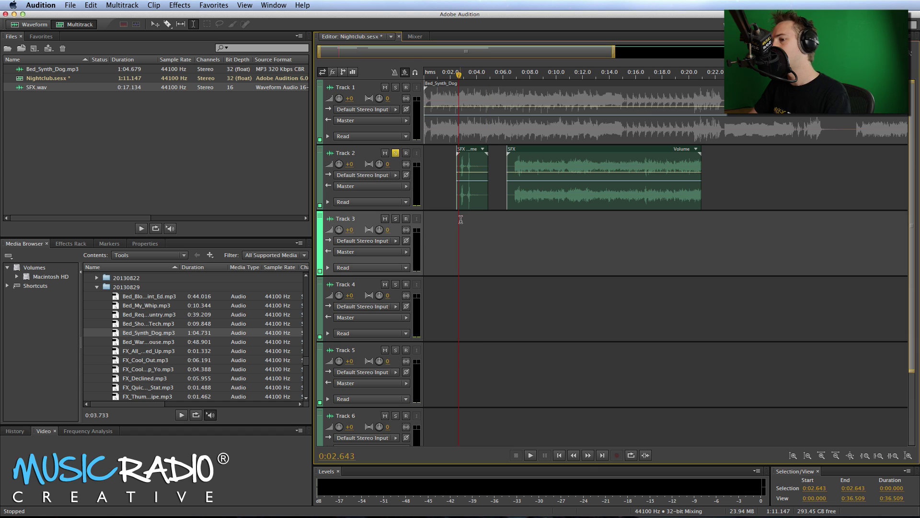
key("space")
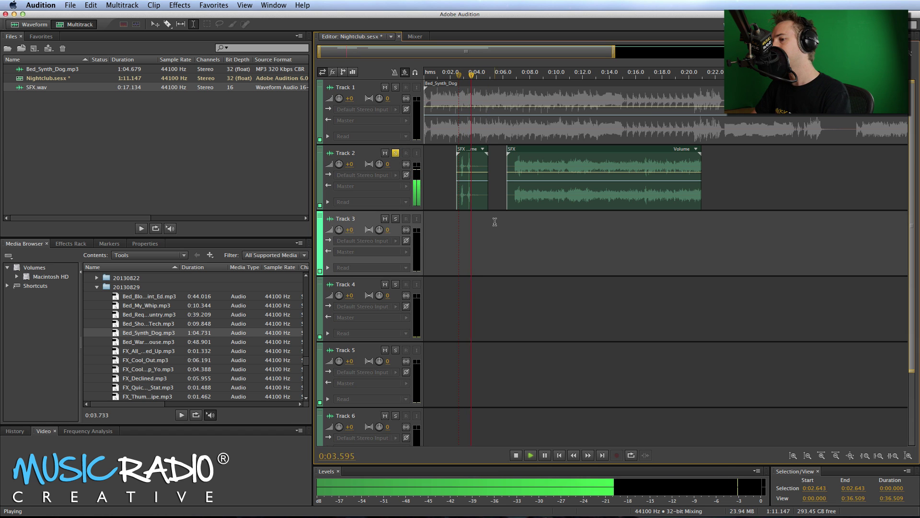
key("space")
left_click(515, 218)
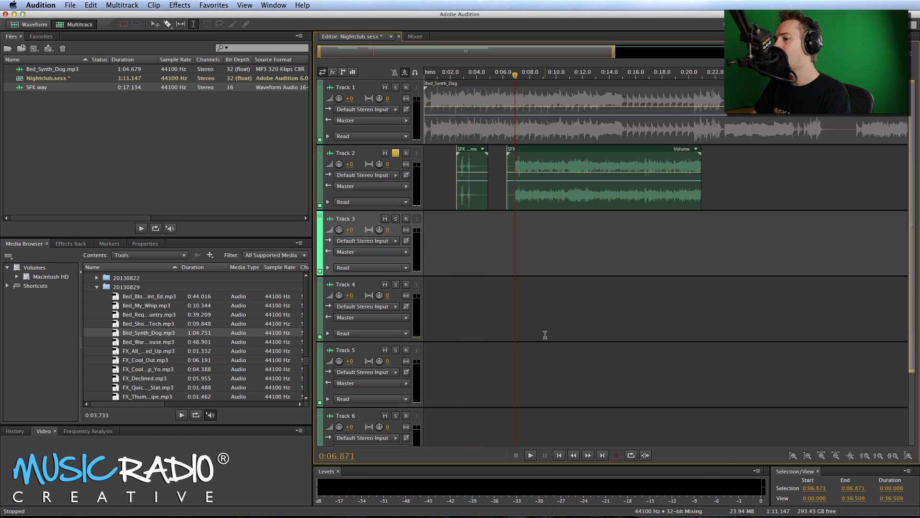
key("space")
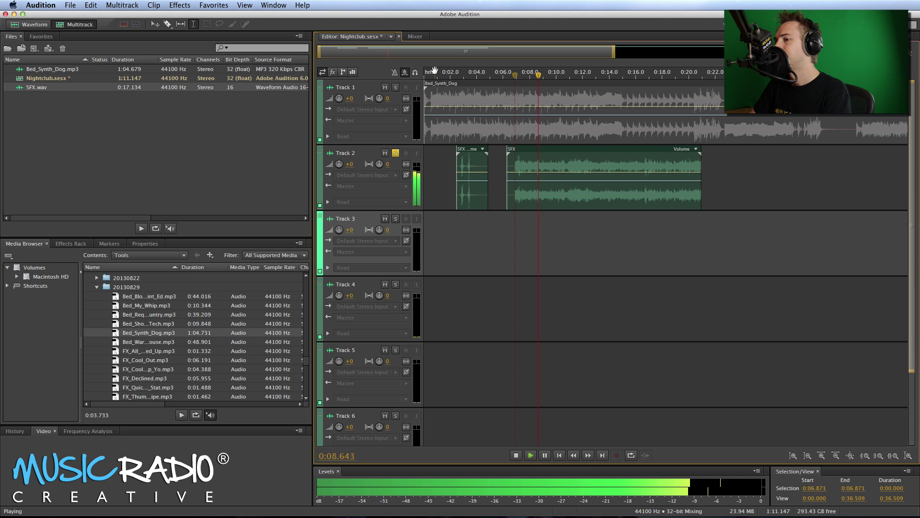
key("space")
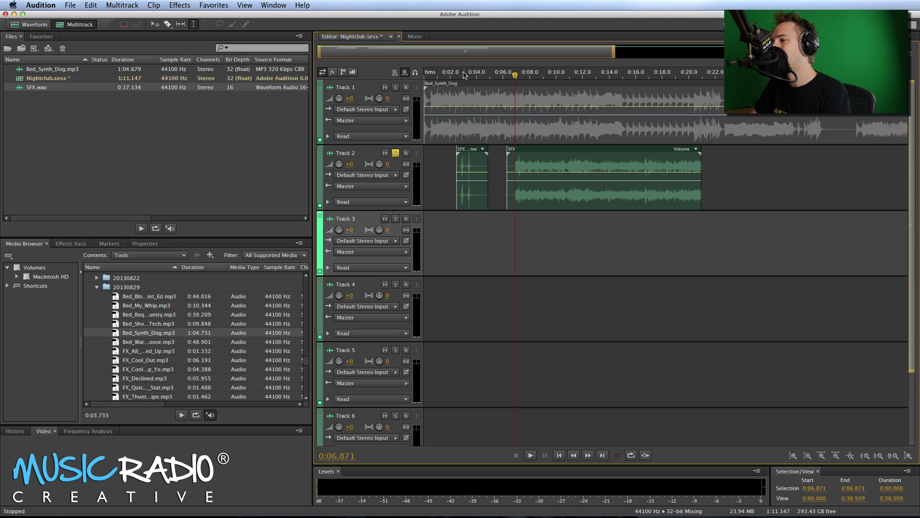
Split the door clip between its two sounds at about 3.64 seconds and overlap the second part onto the first at about 3.4 seconds
scroll(447, 50, "up", 5)
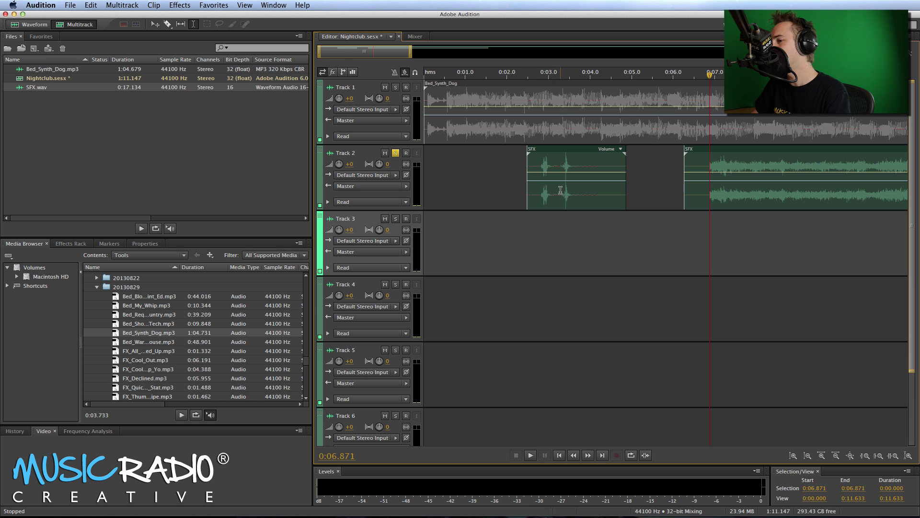
left_click_drag(561, 190, 576, 192)
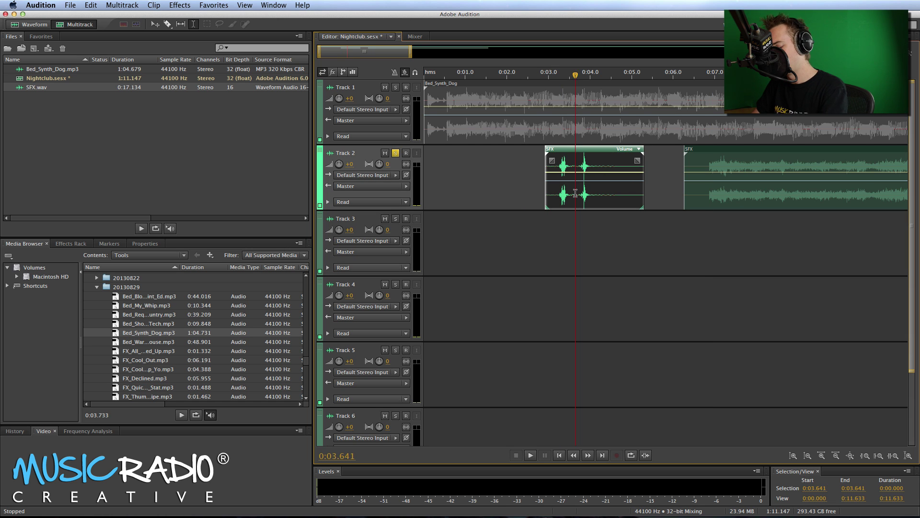
key("super+k")
left_click(559, 216)
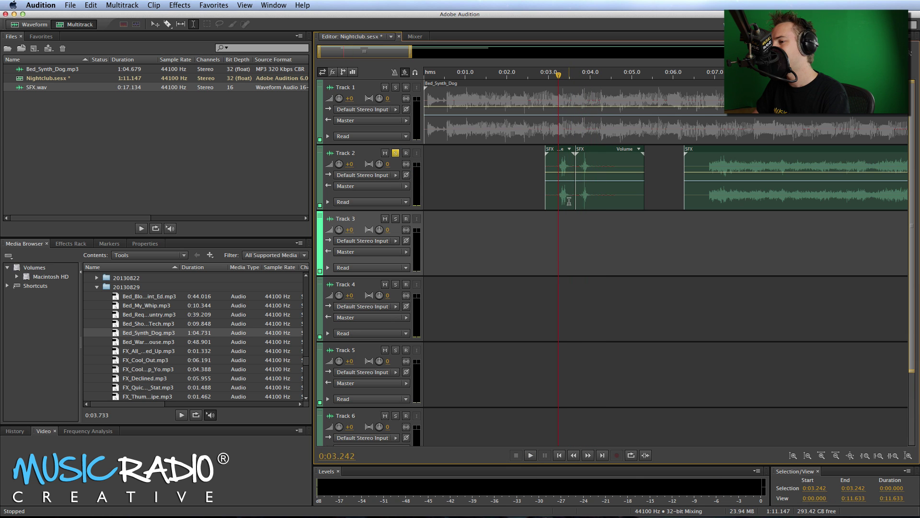
left_click_drag(586, 195, 577, 200)
key("space")
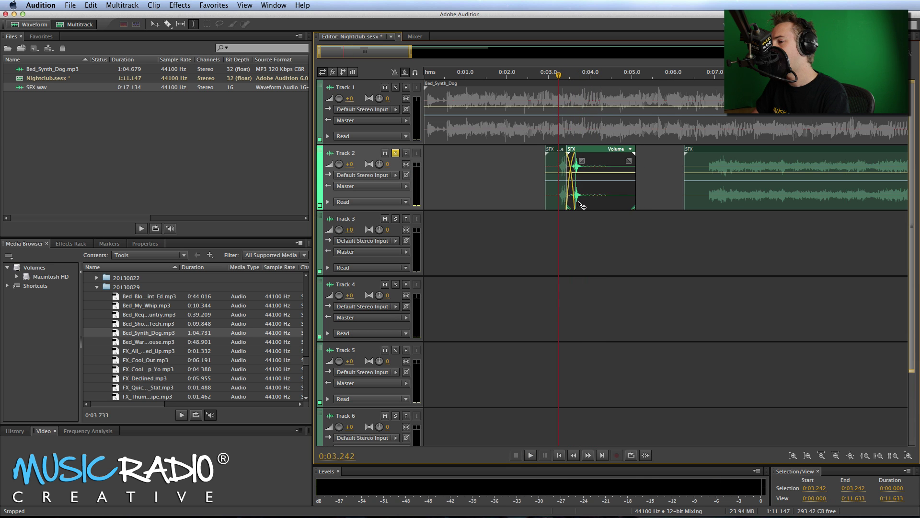
key("space")
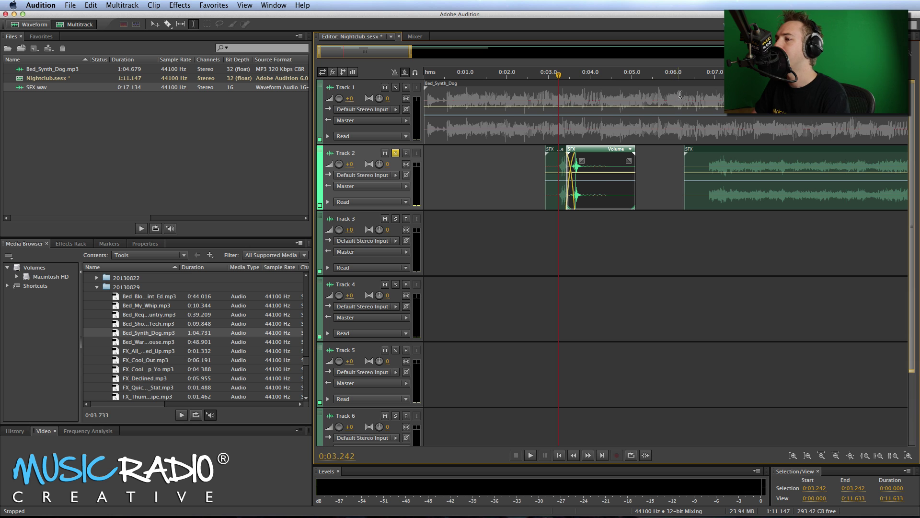
Move the crowd clip on Track 2 to about 17 seconds and both door clips to about 11.3 seconds
scroll(638, 69, "down", 3)
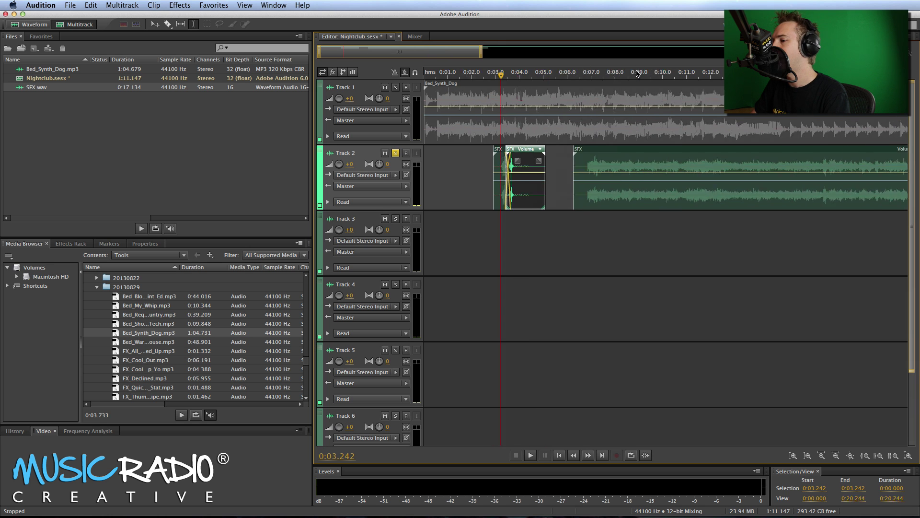
left_click_drag(599, 196, 830, 186)
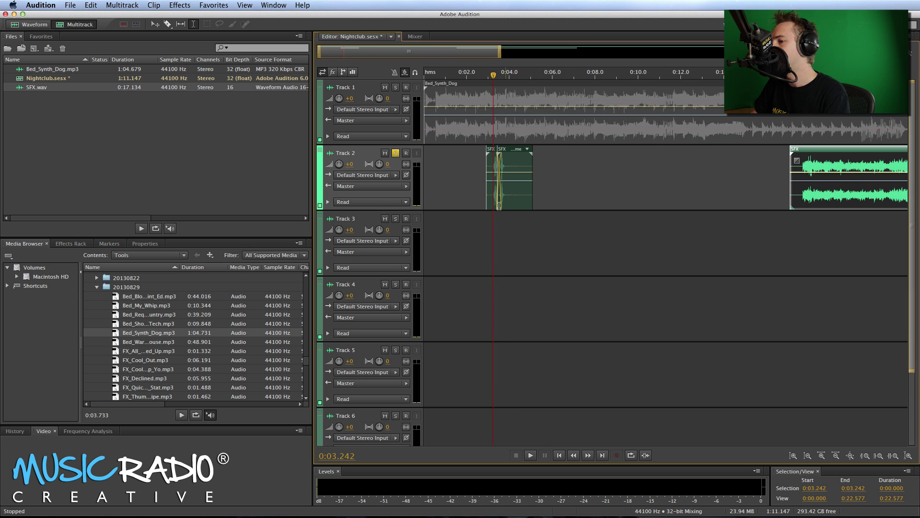
left_click_drag(525, 198, 450, 195)
left_click_drag(529, 202, 709, 201)
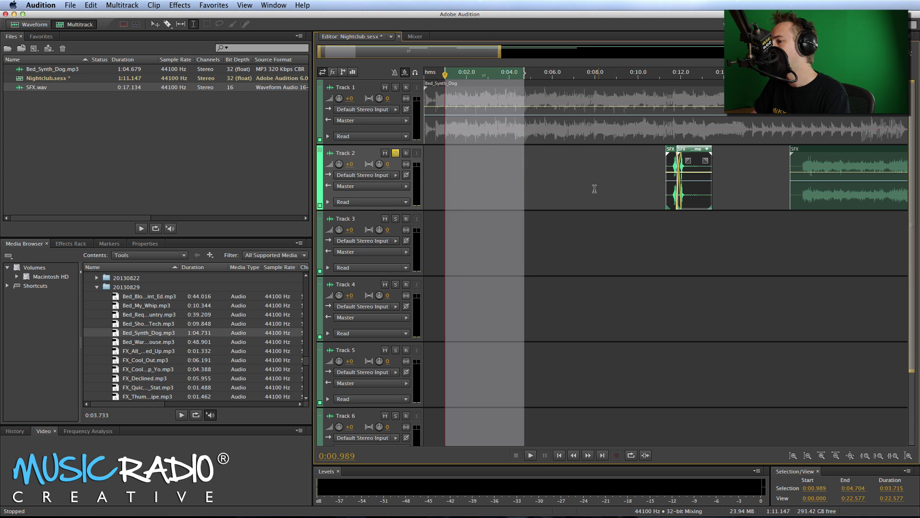
Turn off solo on Track 2, solo Track 1 and play its music briefly
left_click(395, 153)
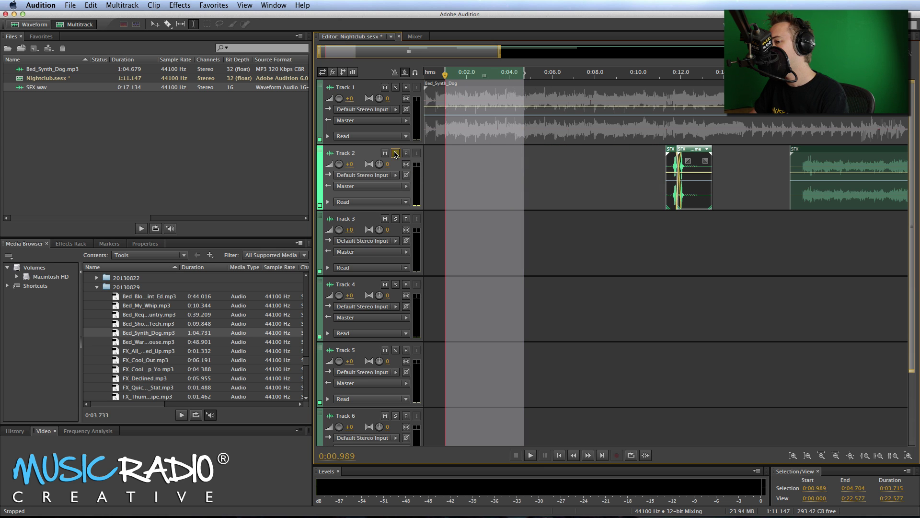
left_click(396, 87)
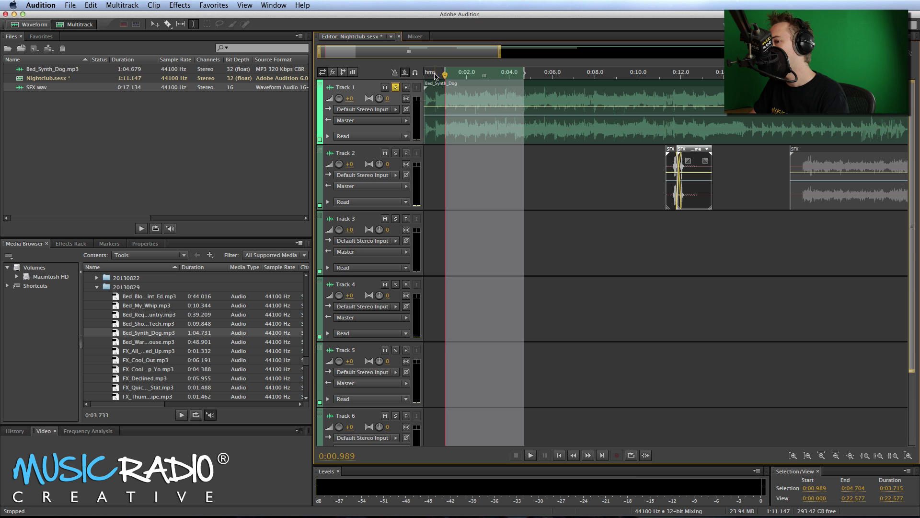
key("space")
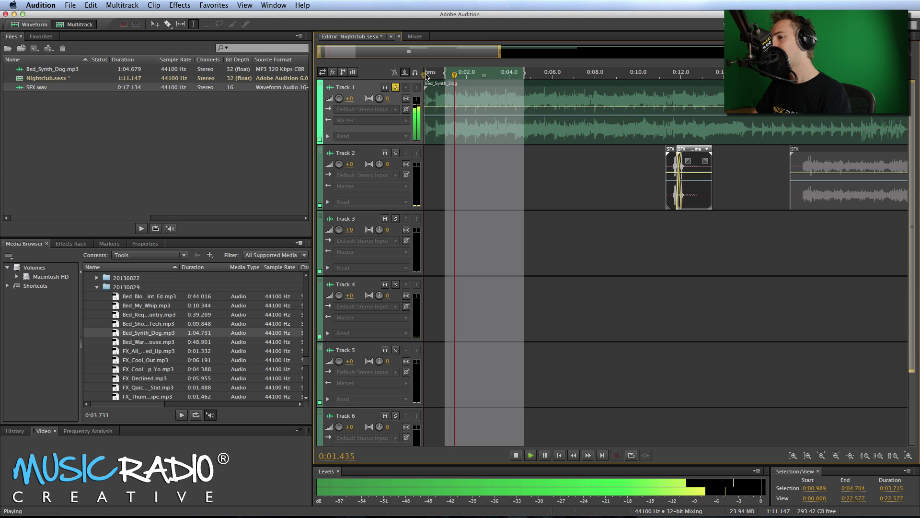
key("space")
Expand the automation lane of Track 1 and show the track EQ's High Shelf Gain envelope
key("equal")
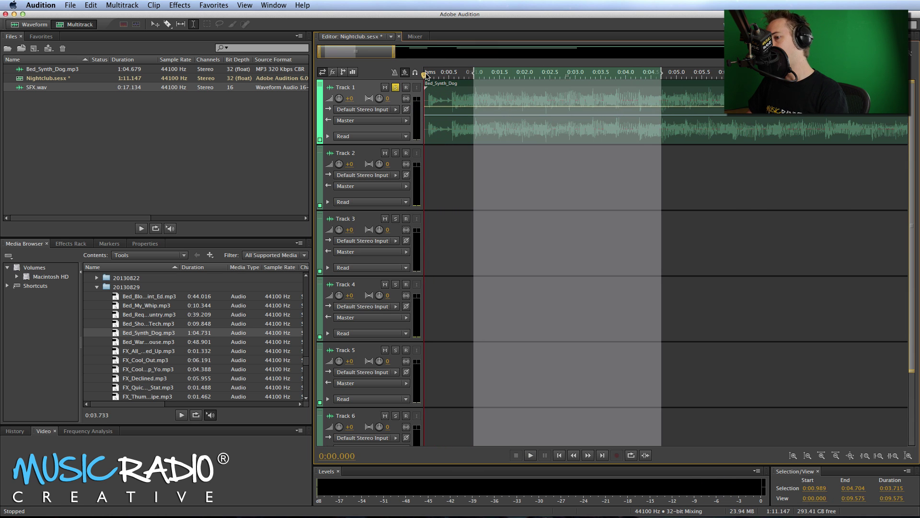
left_click(425, 139)
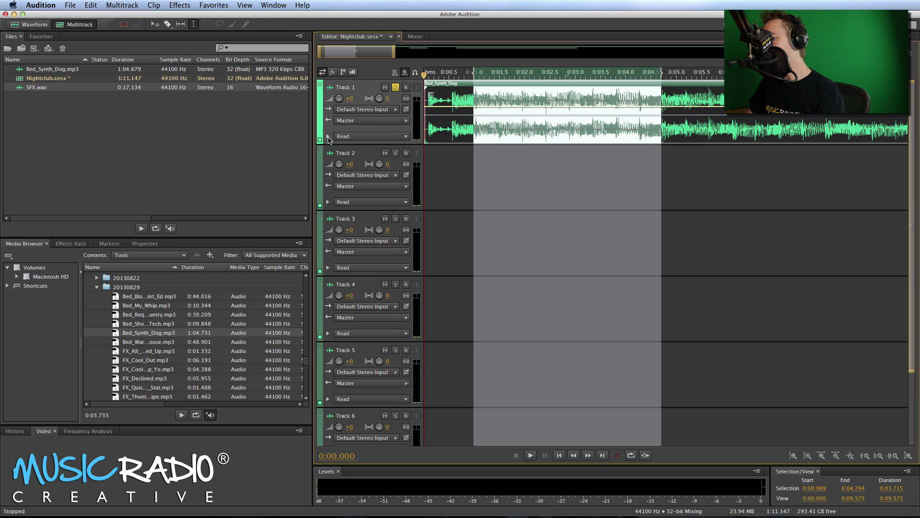
left_click(329, 136)
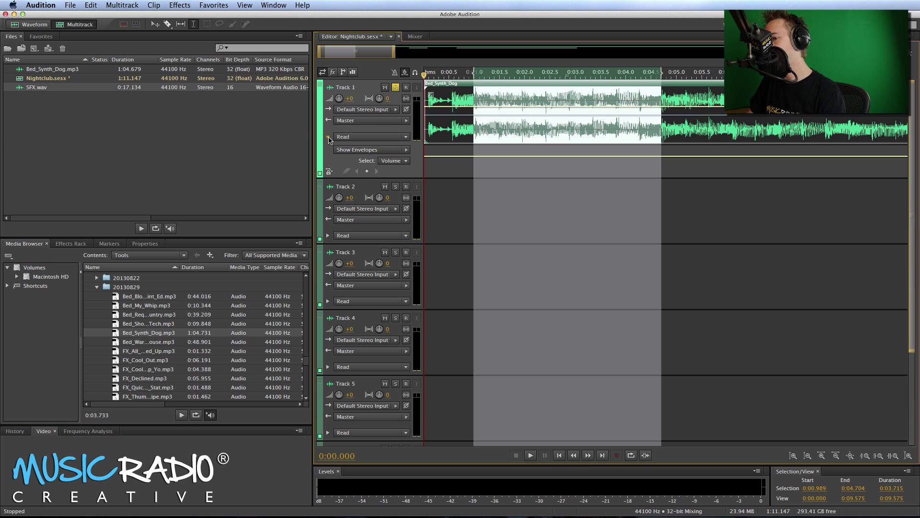
left_click(405, 150)
mouse_move(434, 182)
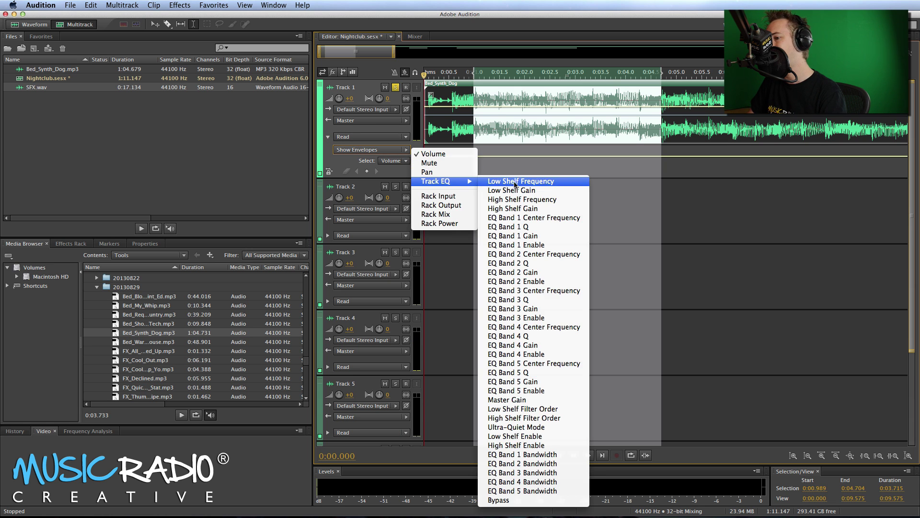
left_click(522, 209)
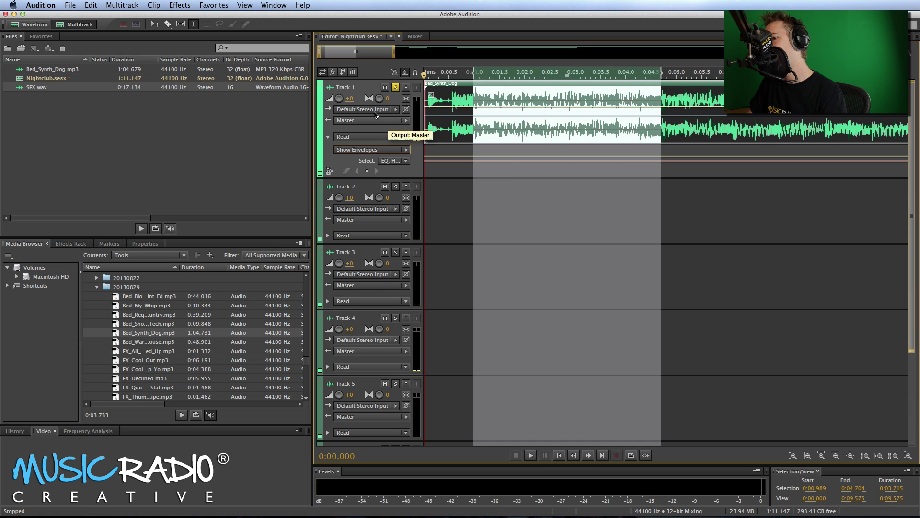
Display the track EQ controls, power on the EQ of Track 1 and play the music from the start
left_click(354, 73)
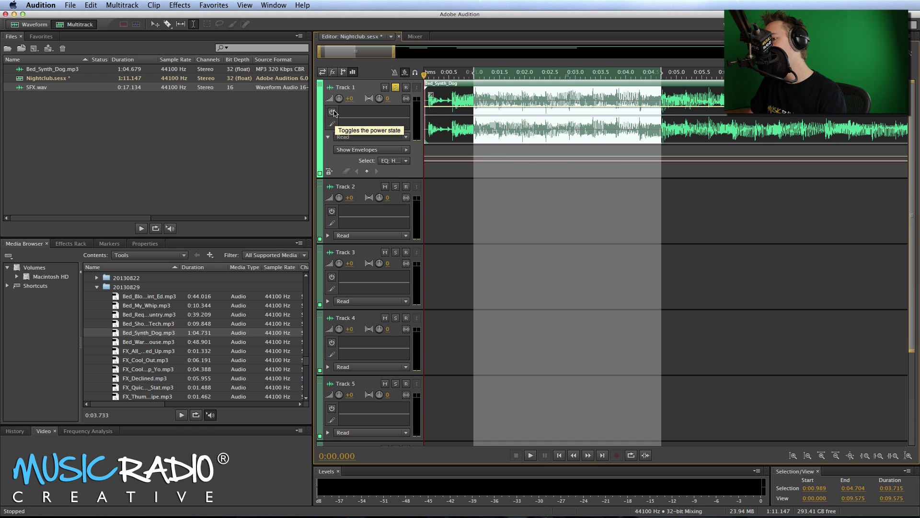
left_click(332, 112)
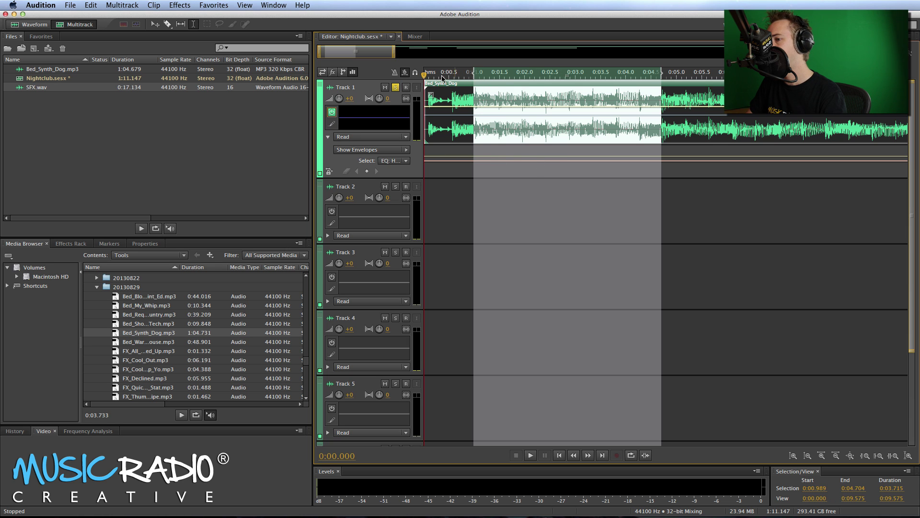
key("space")
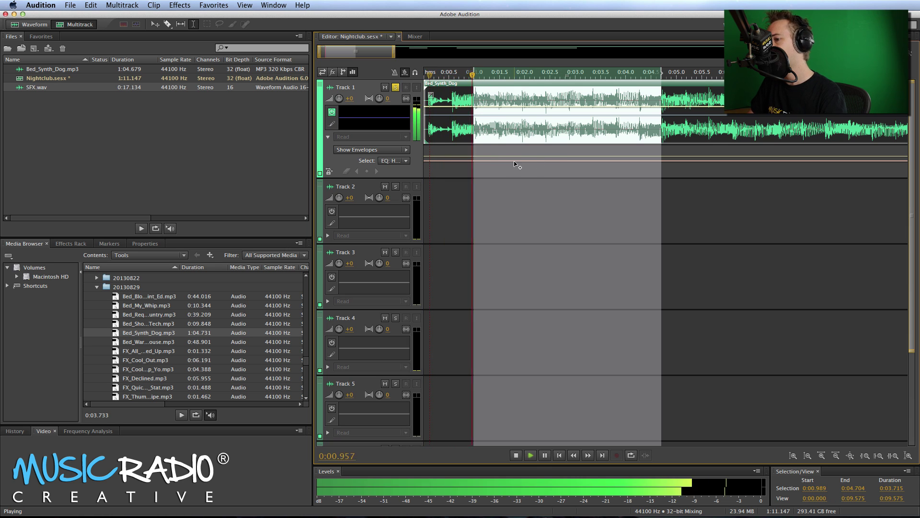
key("space")
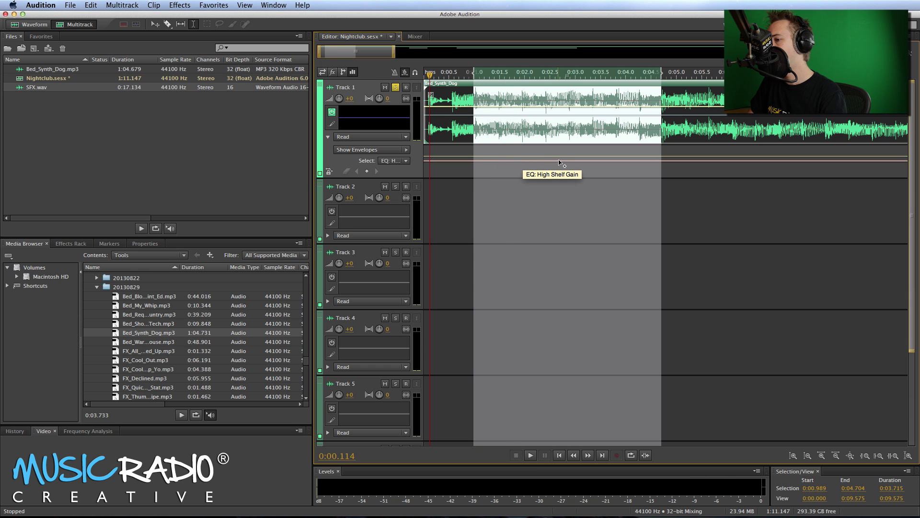
Add High Shelf Gain keyframes on Track 1 at about 3.0 and 3.2 seconds, lower the earlier one to the minimum, and play the music across them
left_click(589, 161)
left_click_drag(581, 160, 579, 185)
left_click(424, 77)
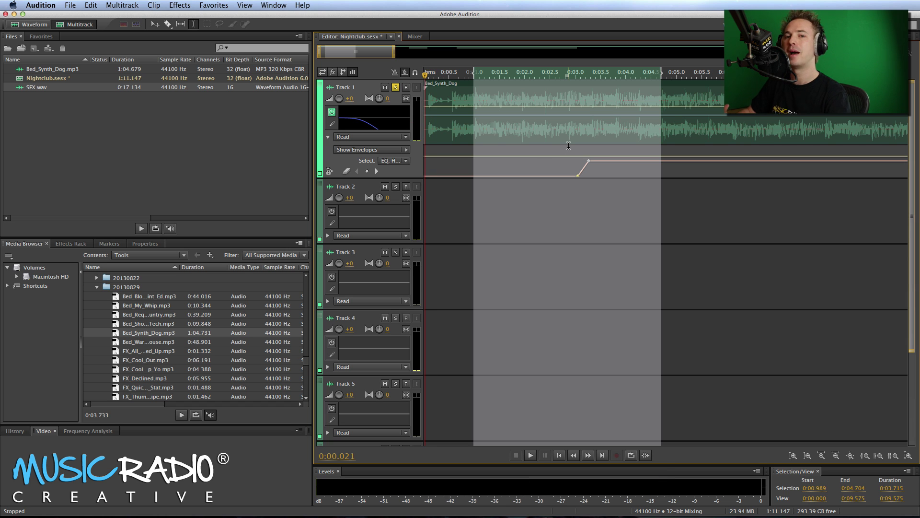
key("space")
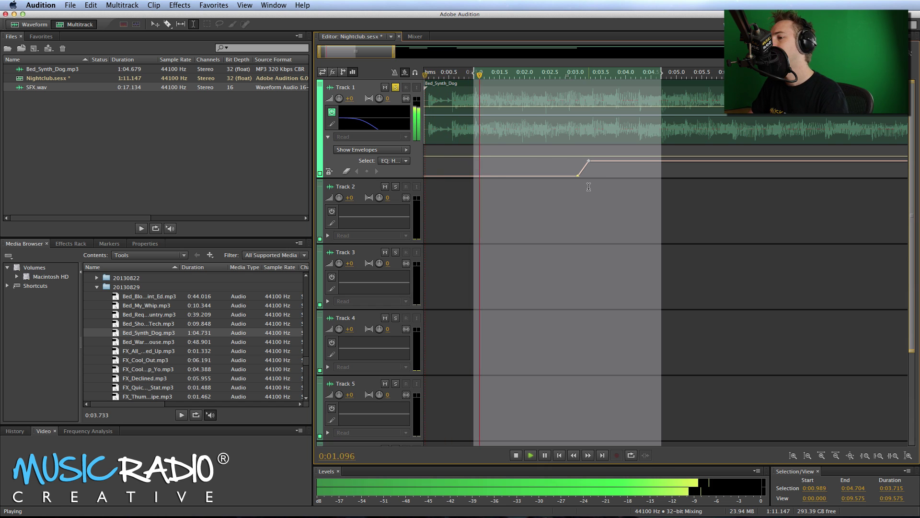
key("space")
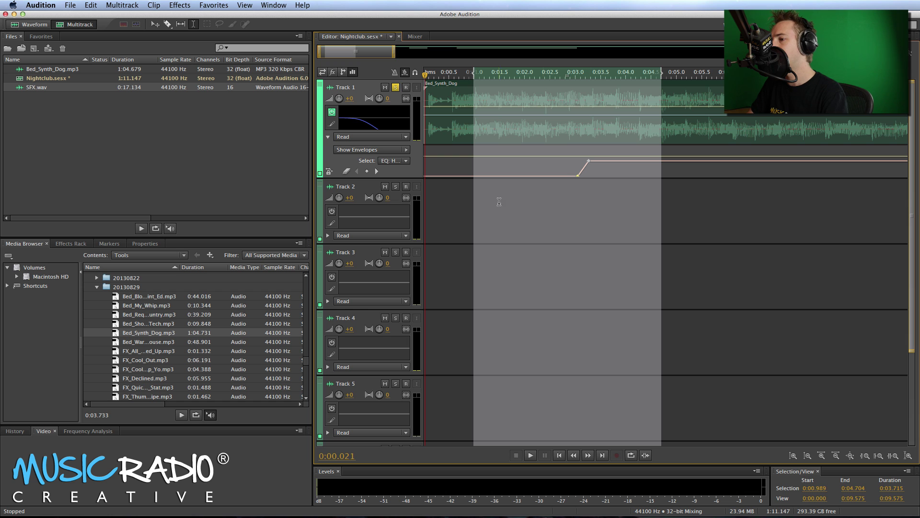
left_click(515, 174)
key("space")
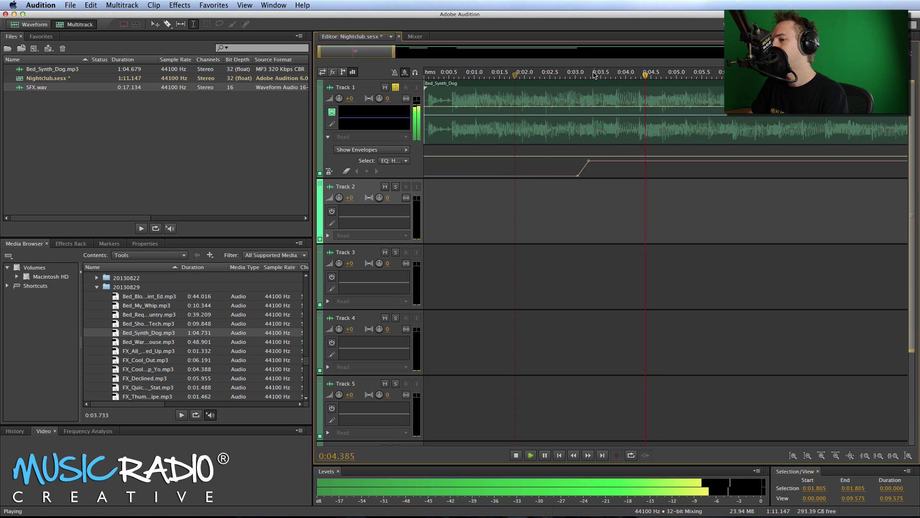
key("space")
Move both door clips on Track 2 to about 2.7 seconds, in line with Track 1's EQ ramp
key("minus")
key("minus")
left_click_drag(653, 224, 467, 221)
left_click(468, 222)
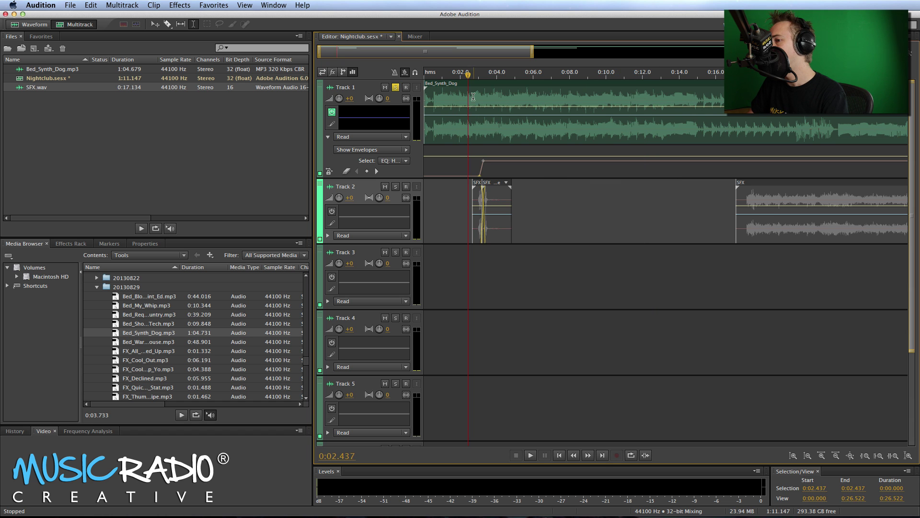
scroll(470, 76, "up", 3)
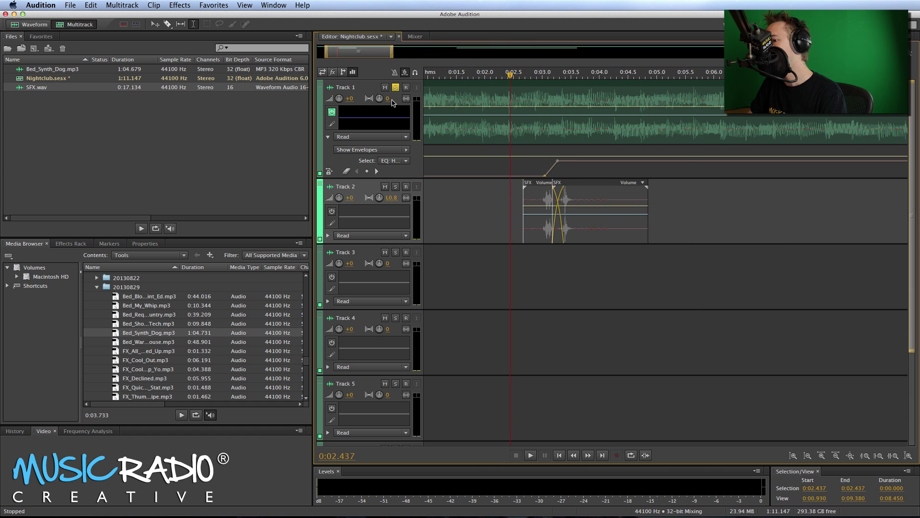
Turn off solo on Track 1 and play the mix across the door sound, and again from the start
left_click(531, 183)
key("space")
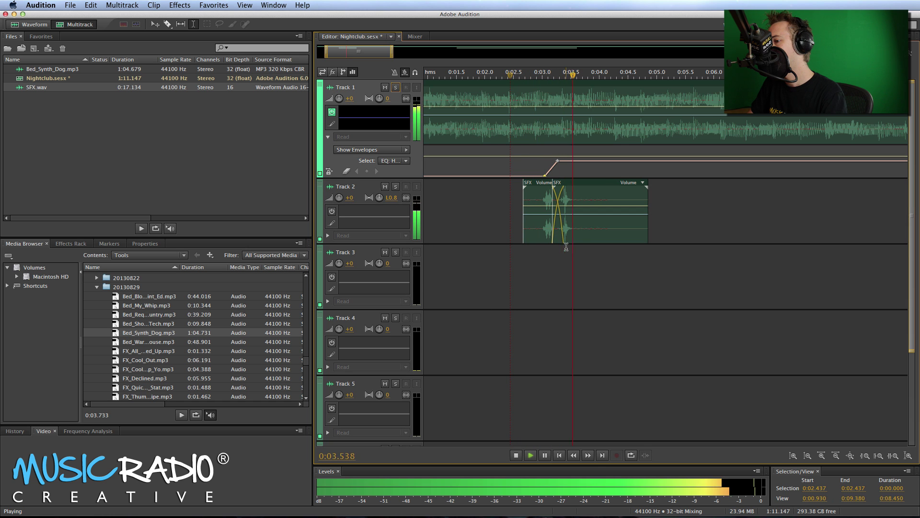
key("space")
scroll(522, 73, "down", 2)
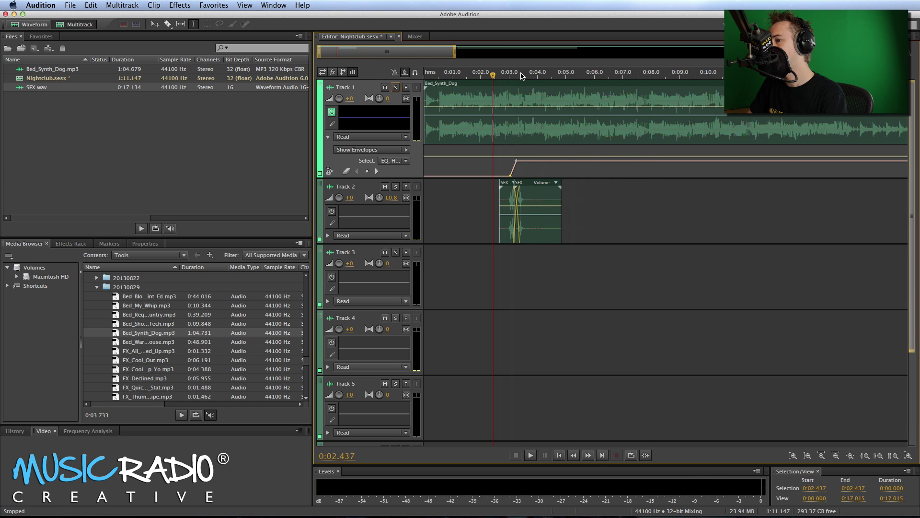
key("Home")
key("space")
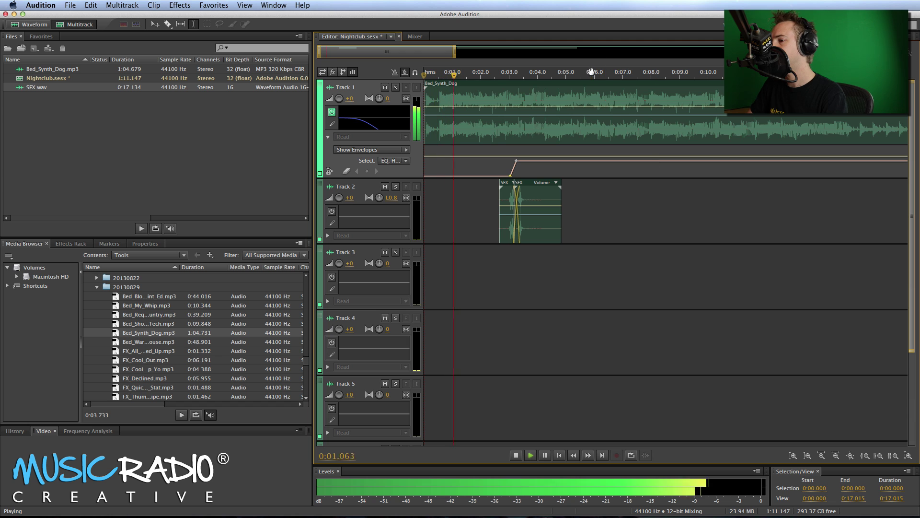
scroll(593, 75, "down", 1)
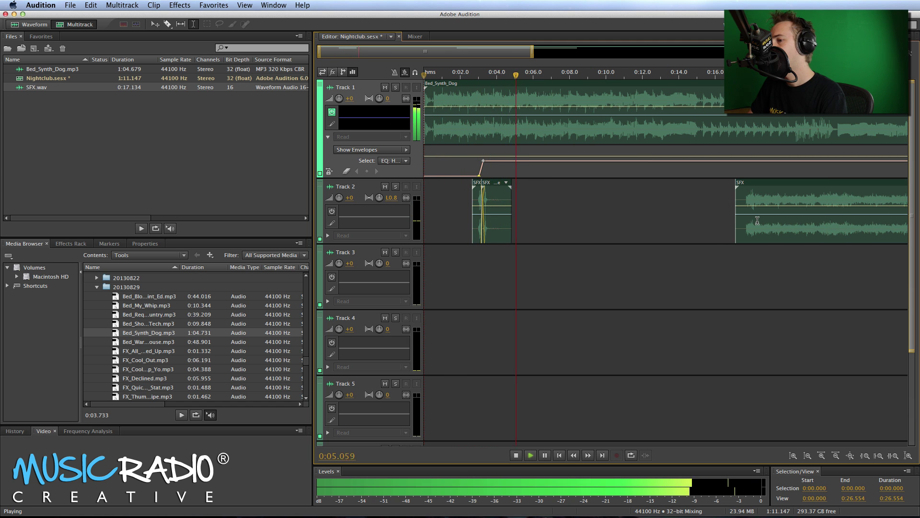
key("space")
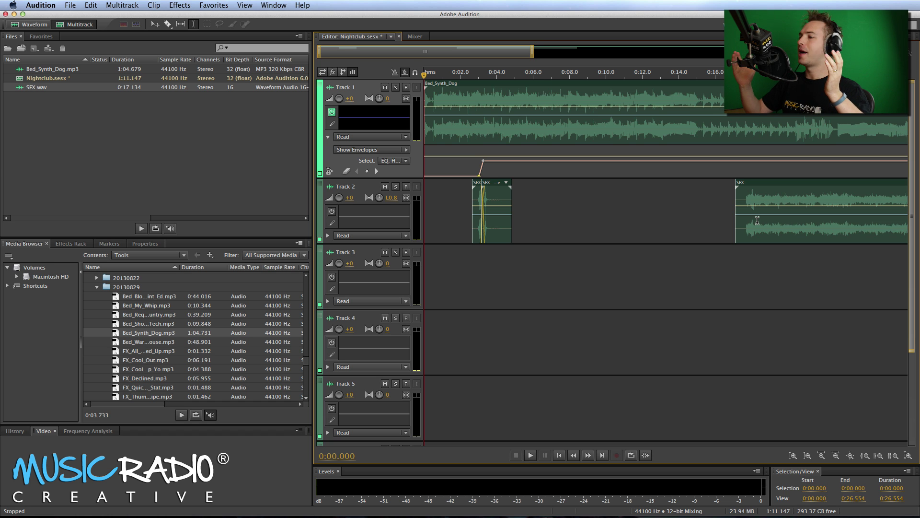
Move the crowd clip from Track 2 to the start of Track 3 and remove the silence of about 0.6 seconds at its beginning
left_click_drag(757, 220, 432, 278)
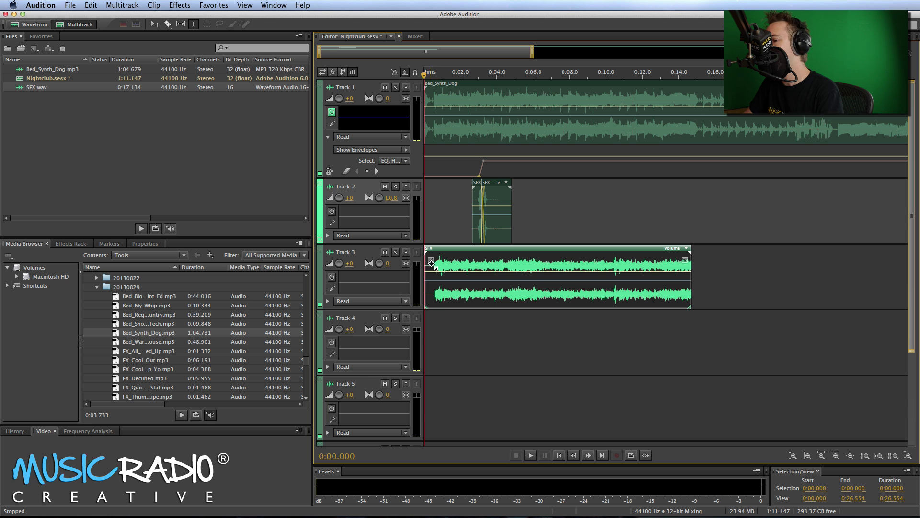
scroll(429, 68, "up", 3)
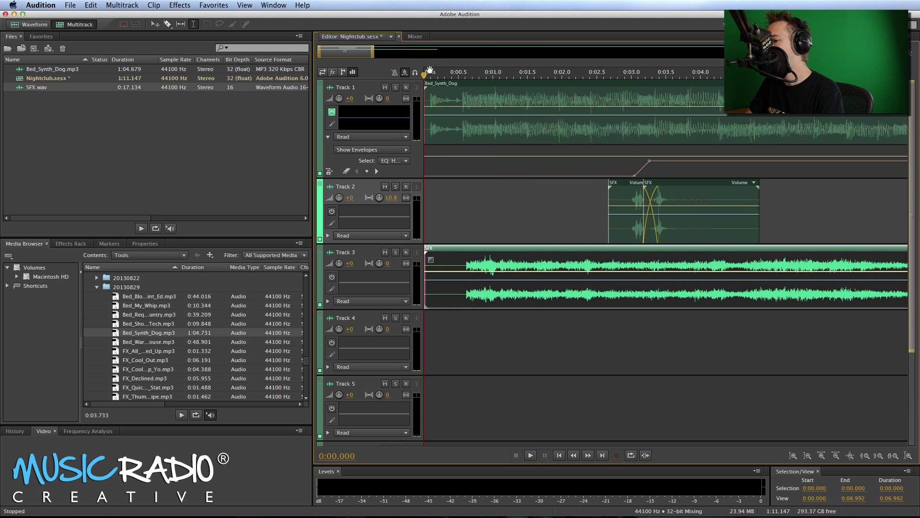
left_click_drag(463, 292, 415, 292)
key("Delete")
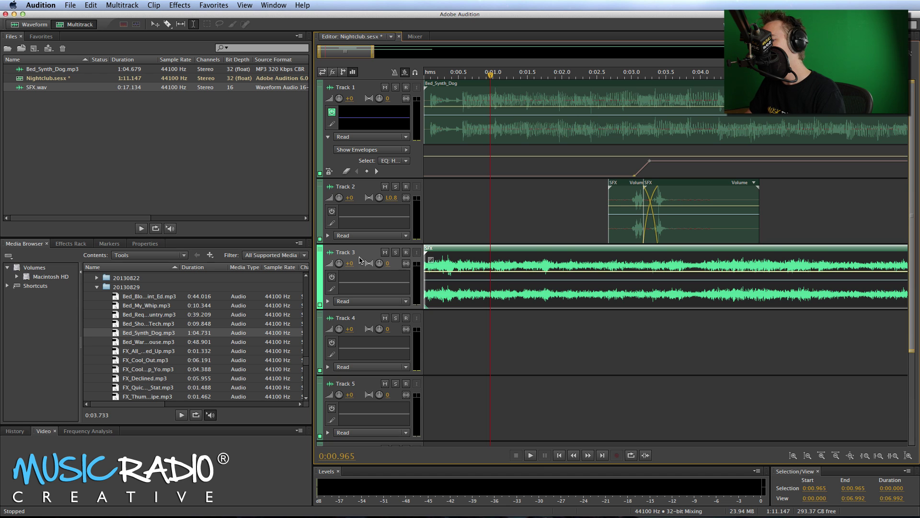
Power on the EQ of Track 3, expand its automation lane and show the track EQ's High Shelf Gain envelope
left_click(331, 277)
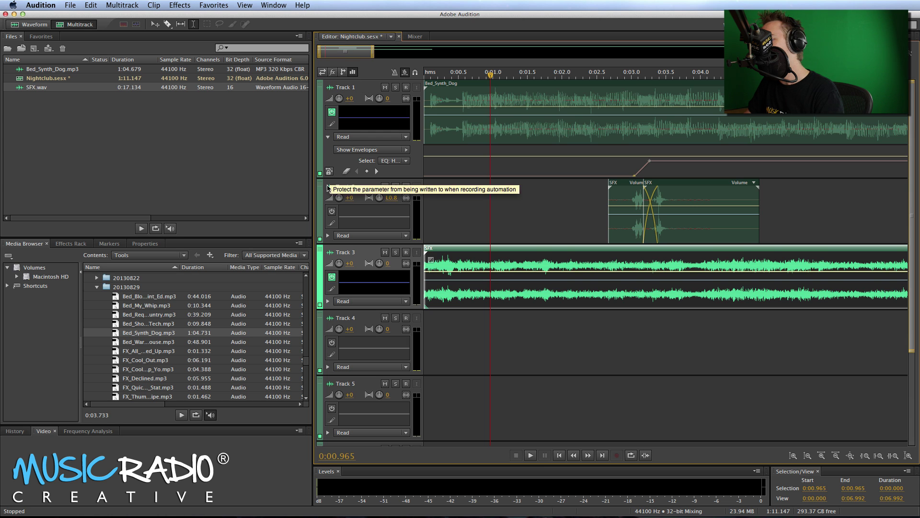
left_click(327, 301)
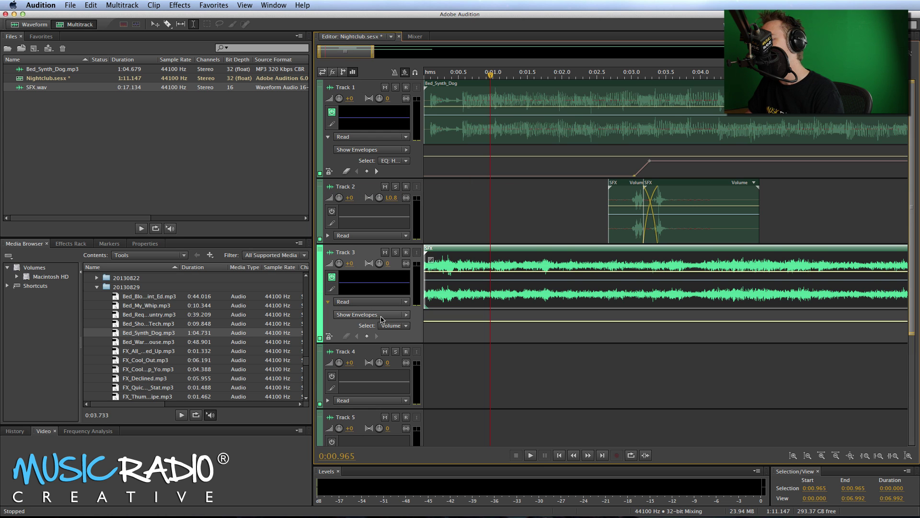
left_click(376, 315)
mouse_move(451, 348)
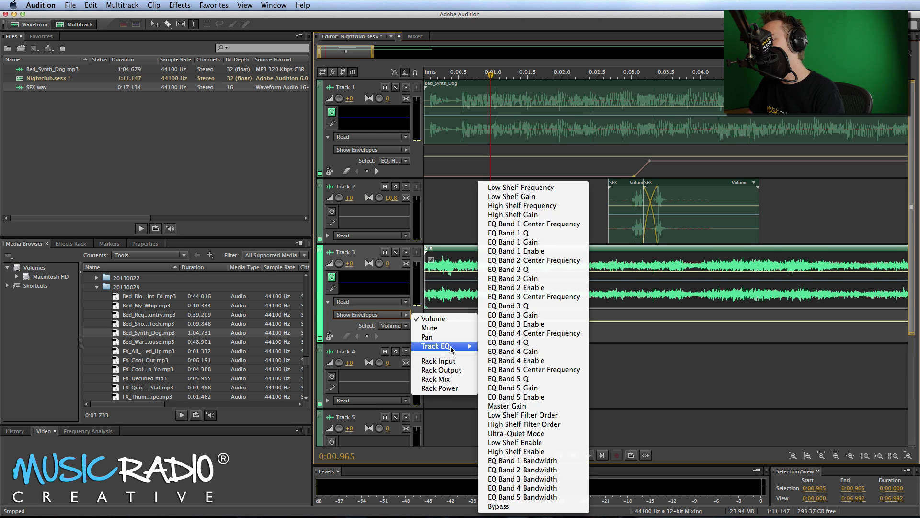
left_click(531, 215)
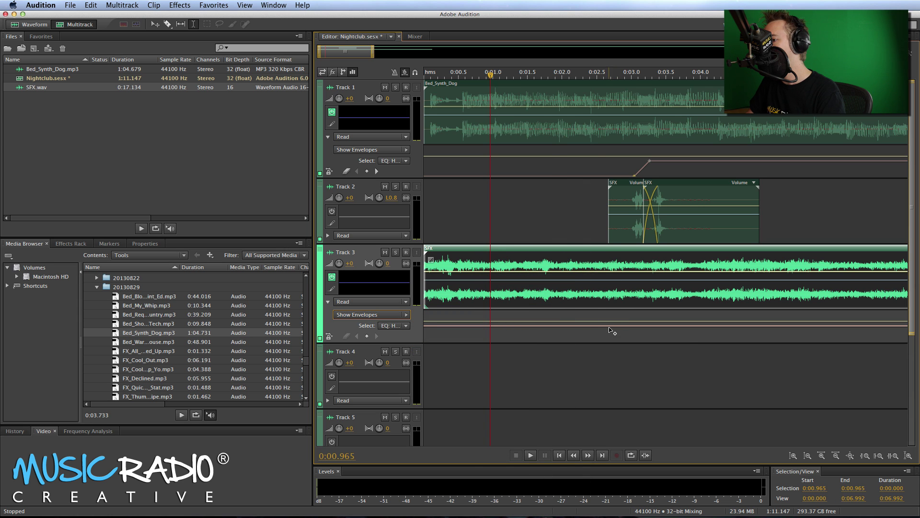
Add High Shelf Gain keyframes on Track 3 at about 3.0 and 3.2 seconds, lower the earlier one to the minimum, and audition the track soloed
left_click(649, 326)
left_click_drag(630, 326, 631, 361)
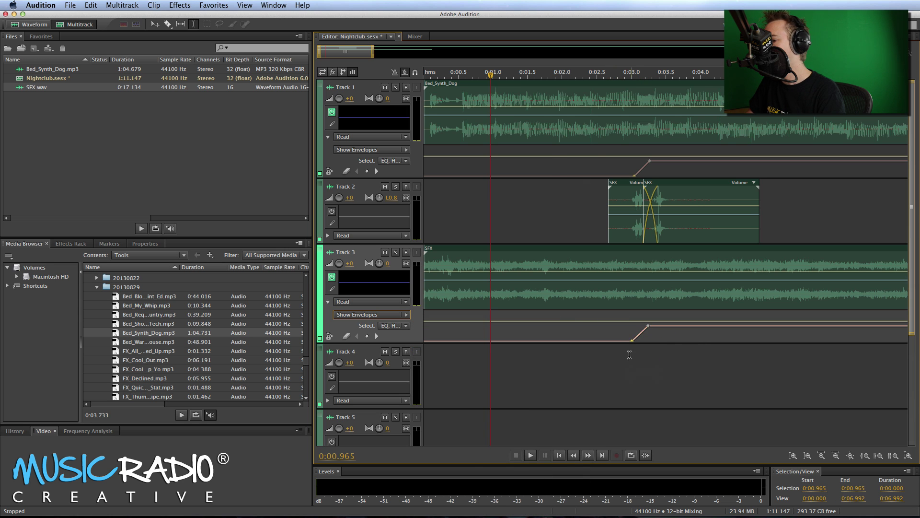
key("Home")
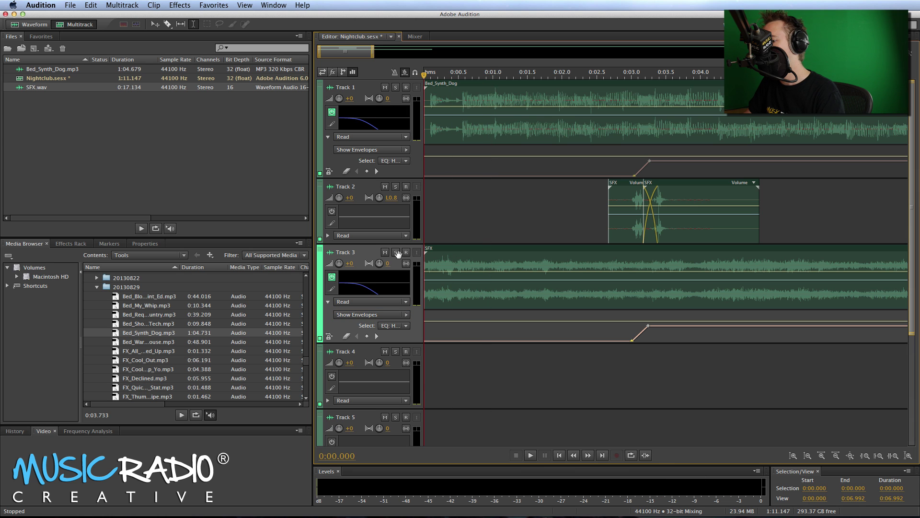
left_click(396, 252)
key("space")
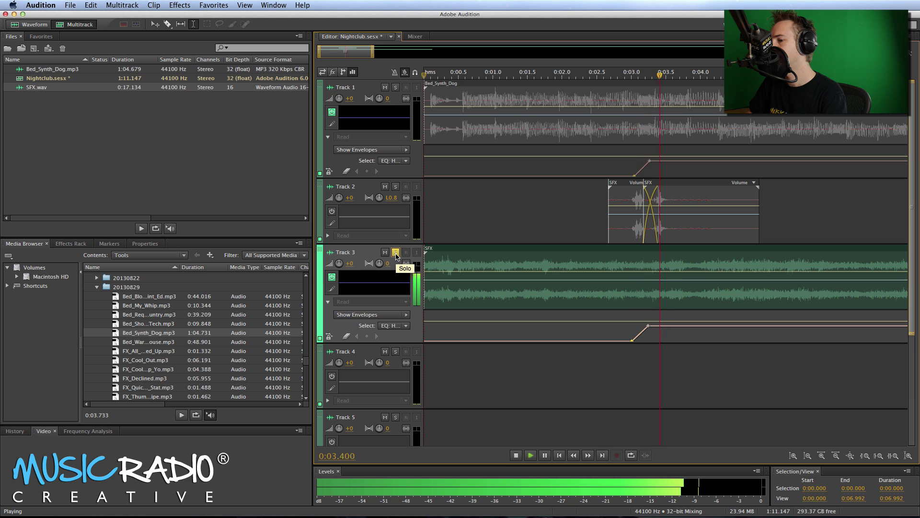
left_click(396, 252)
key("space")
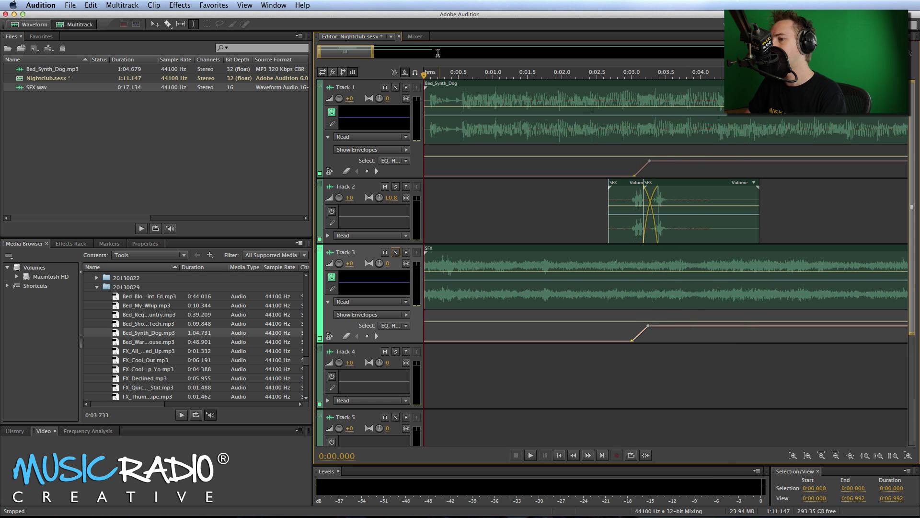
Play the full mix of music, door and crowd from the start of the session
scroll(443, 73, "down", 3)
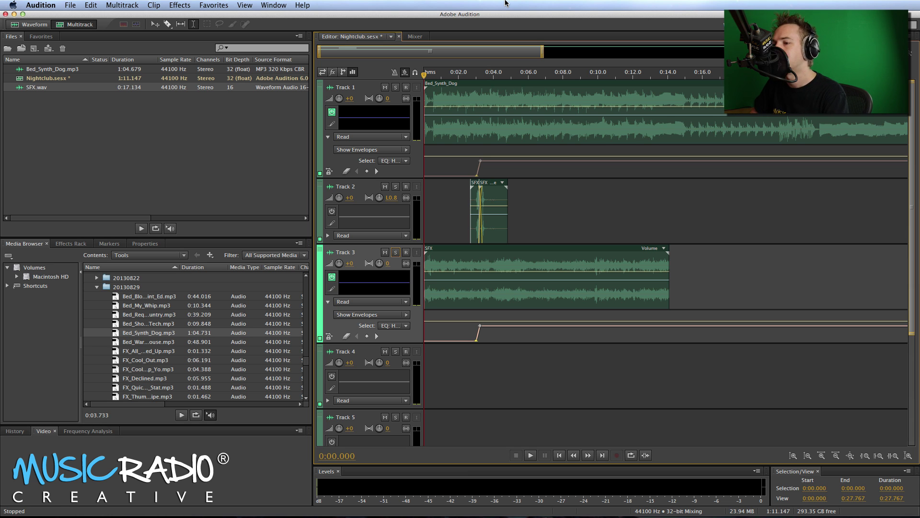
key("space")
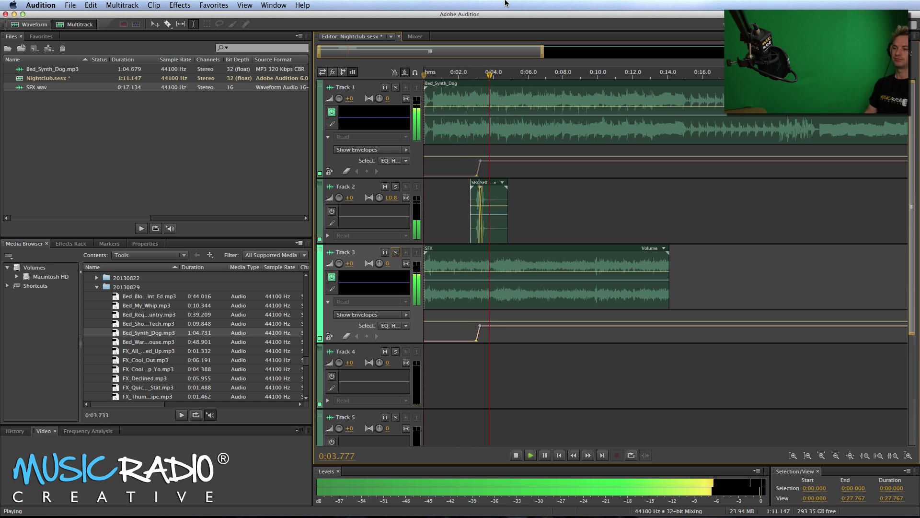
key("space")
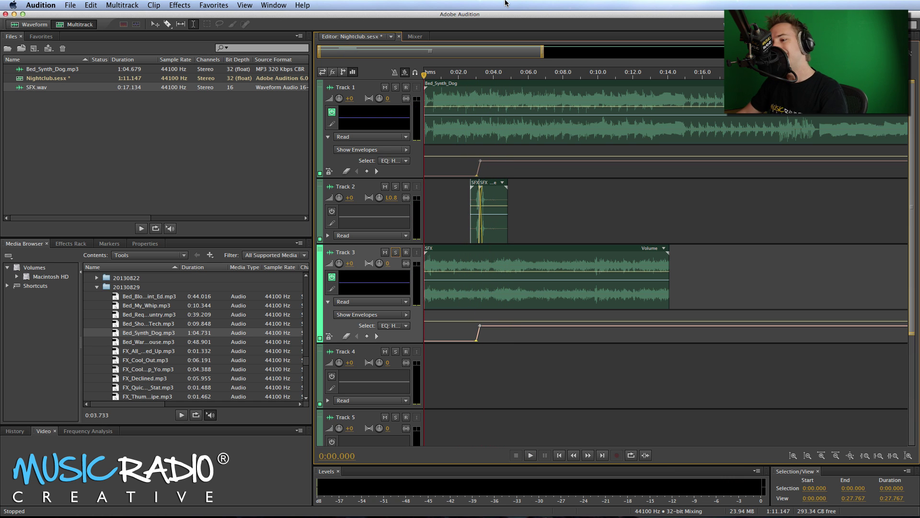
Trim and shift the crowd clip on Track 3 so that it spans from the session start to about 9.2 seconds
scroll(437, 77, "up", 2)
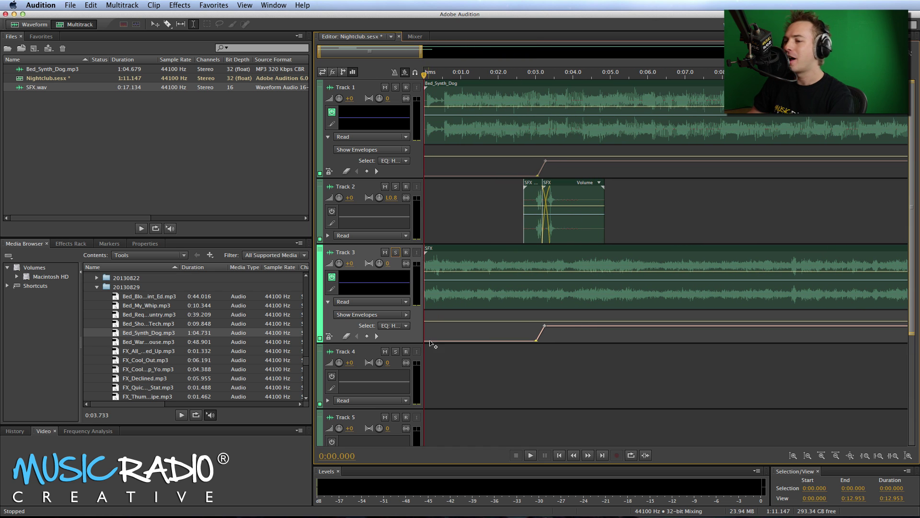
left_click(427, 302)
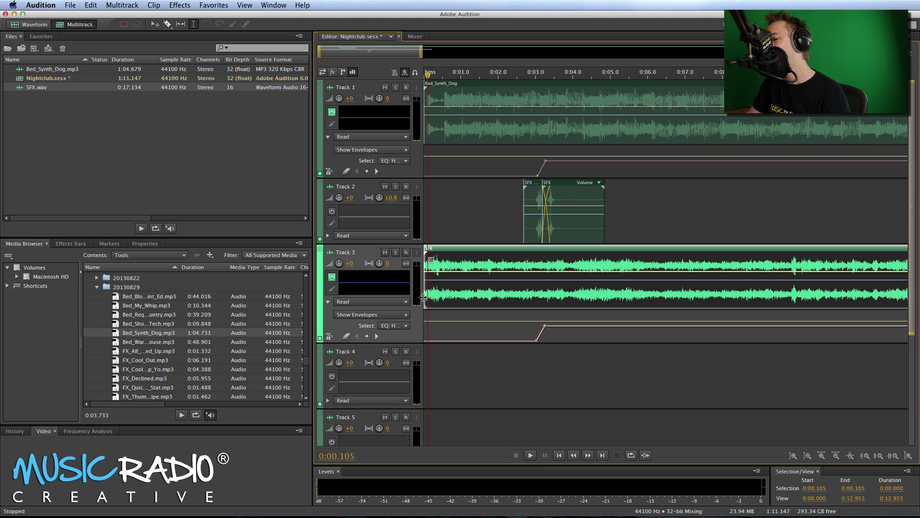
mouse_move(425, 296)
left_mouse_down()
mouse_move(715, 293)
mouse_move(427, 289)
left_mouse_up()
key("super+z")
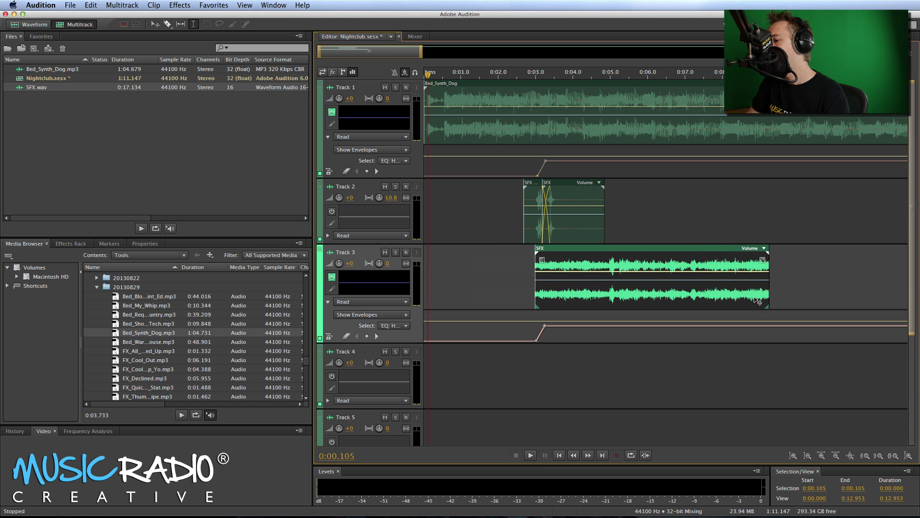
left_click_drag(536, 298, 426, 293)
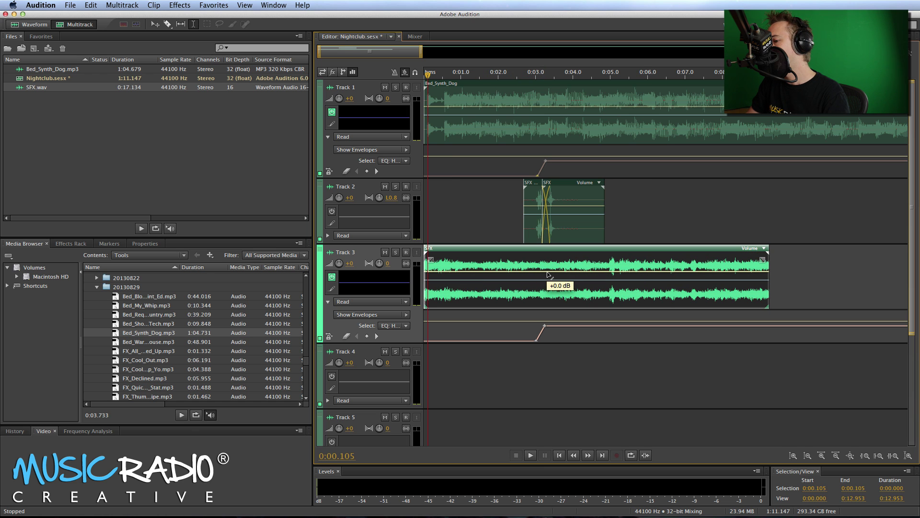
Lower the crowd clip's volume envelope before about 3.2 seconds, add a fade-in of about 0.7 seconds, and play the mix from the start
left_click_drag(550, 274, 543, 282)
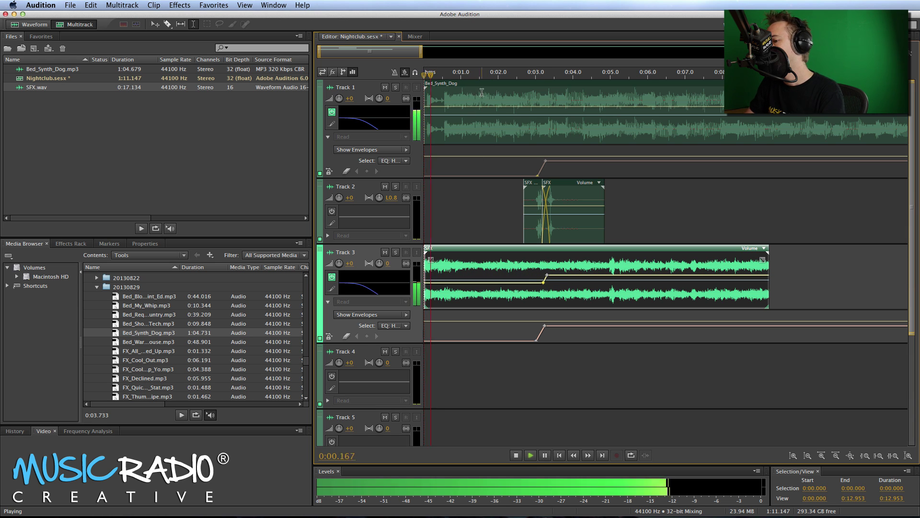
mouse_move(431, 260)
left_mouse_down()
mouse_move(453, 260)
mouse_move(459, 274)
mouse_move(458, 265)
left_mouse_up()
key("space")
key("space")
key("space")
key("space")
key("space")
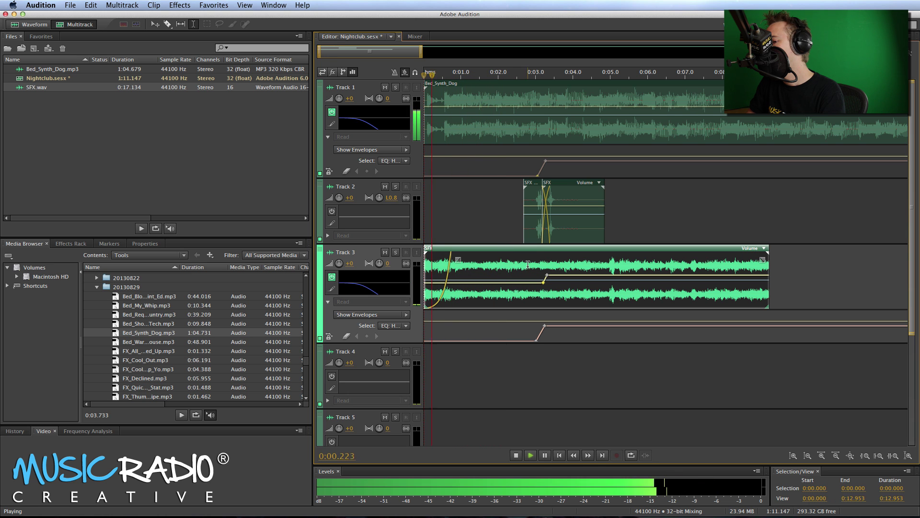